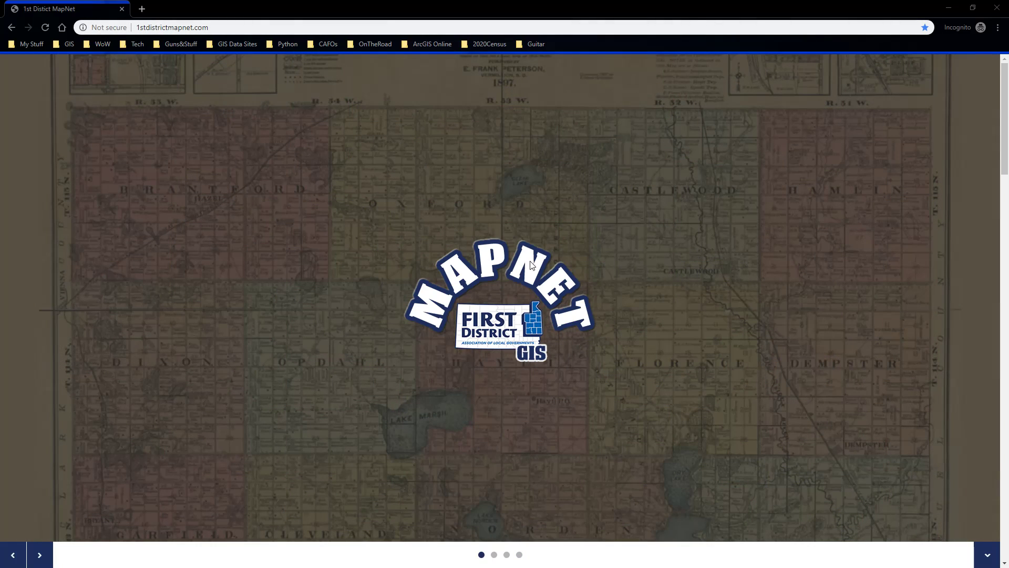
# Open the Codington County MapNet from the list of county maps and dismiss its disclaimer
pyautogui.scroll(-3, 580, 302)
pyautogui.scroll(-9, 580, 302)
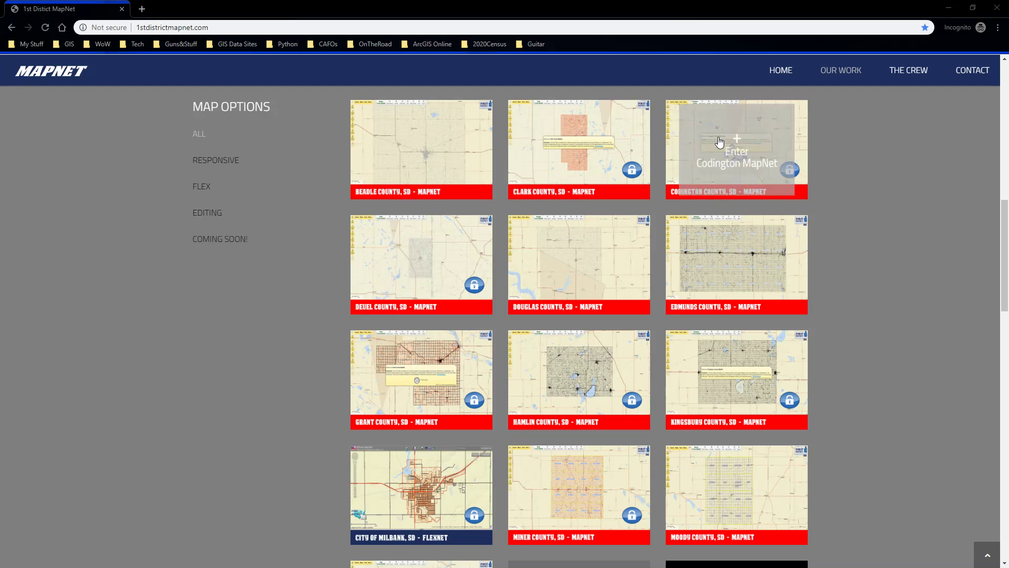
pyautogui.click(739, 147)
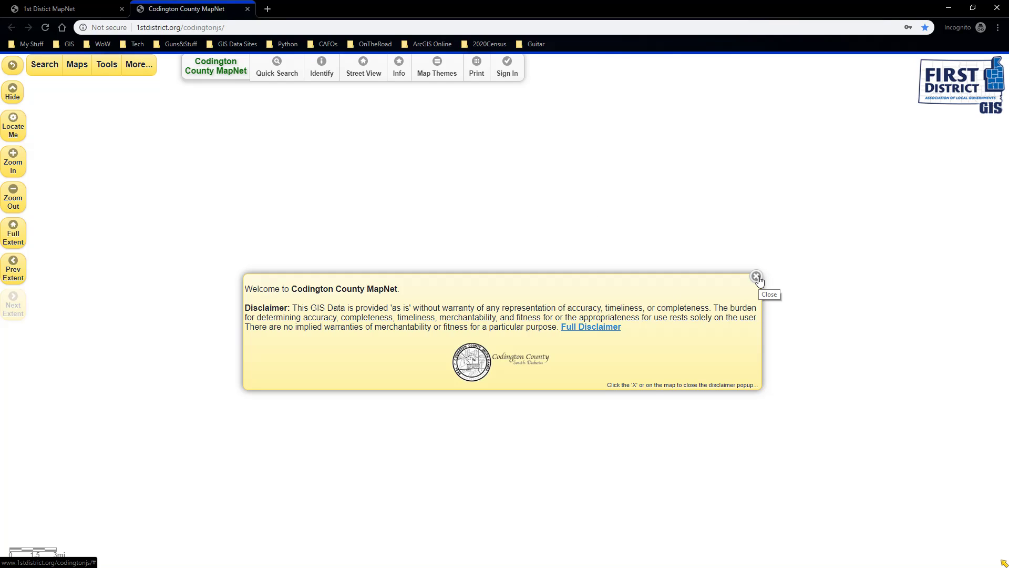
pyautogui.click(757, 277)
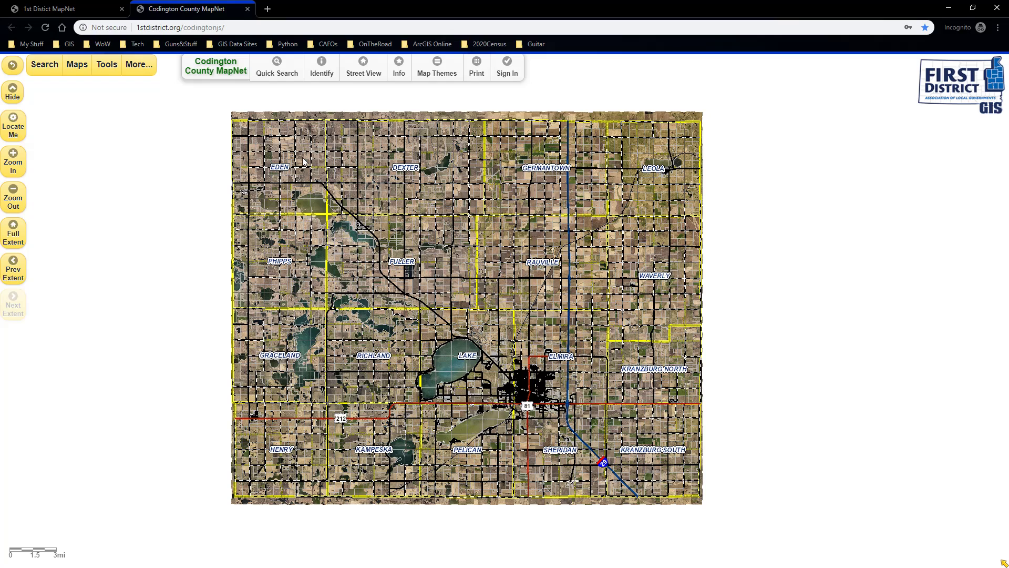
# Show the map layer list, turn off the 2017 Eagleview Image and turn on the County Basemap
pyautogui.click(80, 65)
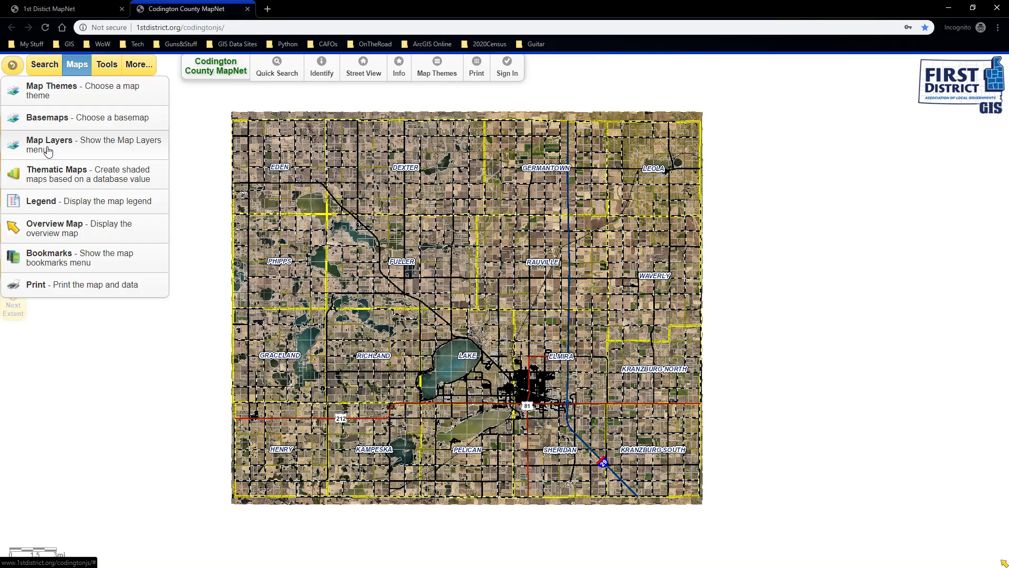
pyautogui.click(48, 151)
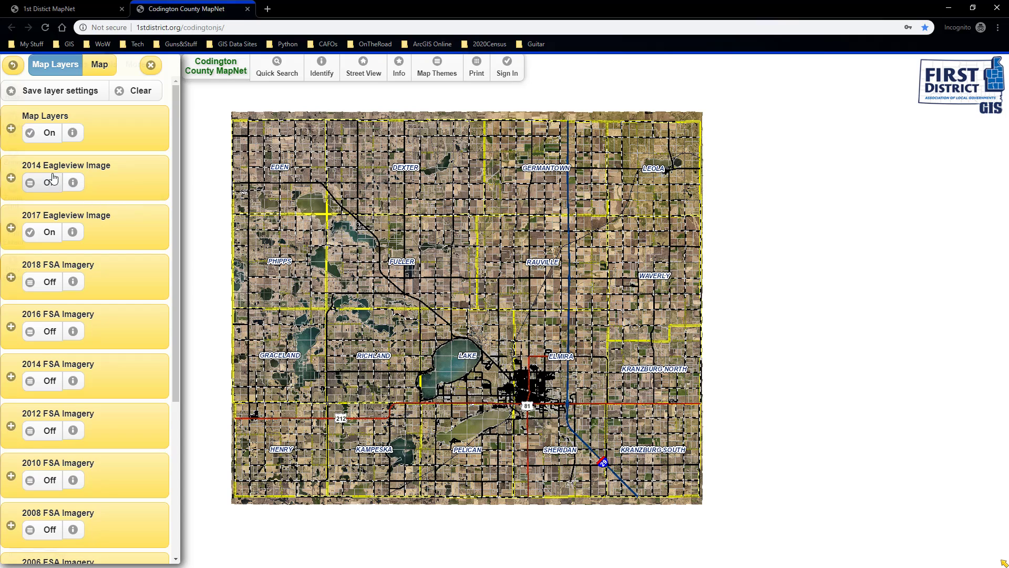
pyautogui.click(45, 232)
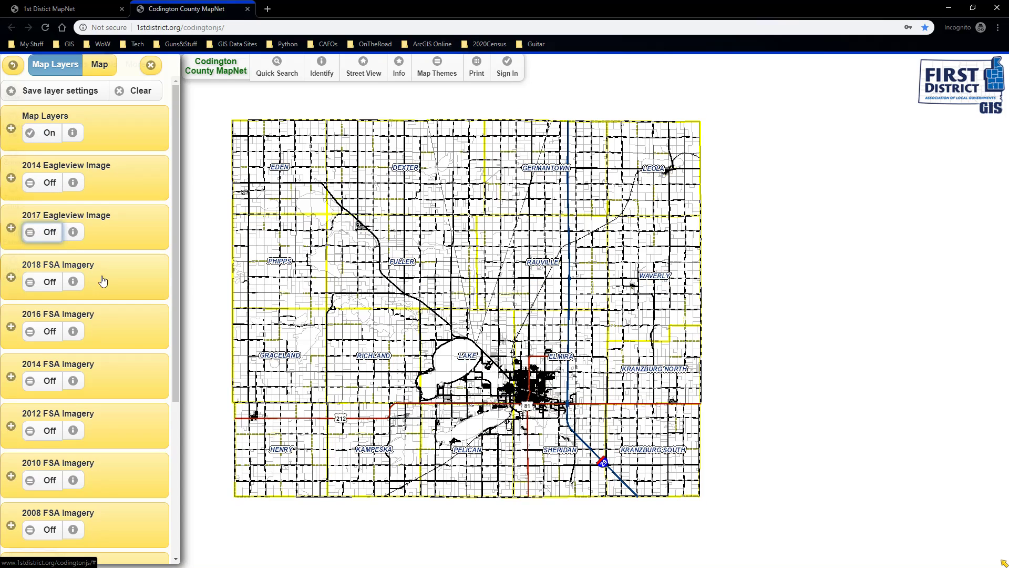
pyautogui.scroll(-5, 121, 326)
pyautogui.click(43, 541)
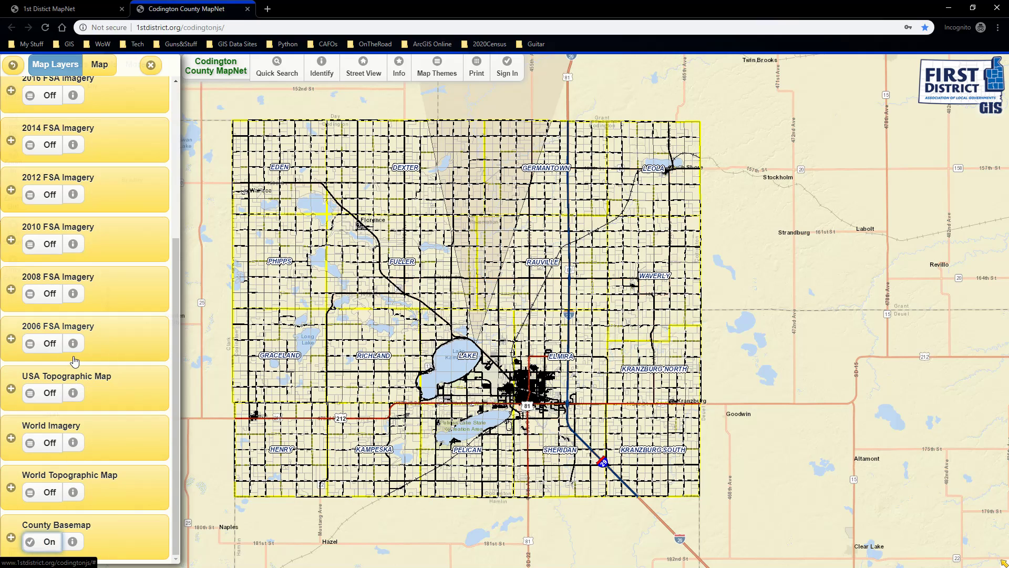
# Turn off the County Basemap and turn the 2017 Eagleview Image back on
pyautogui.scroll(5, 79, 362)
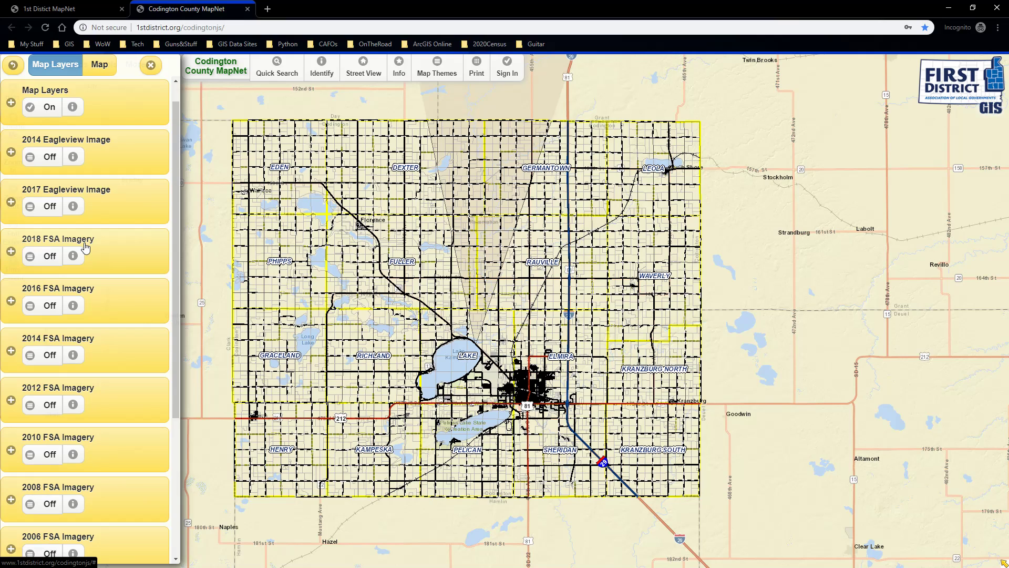
pyautogui.scroll(-5, 90, 274)
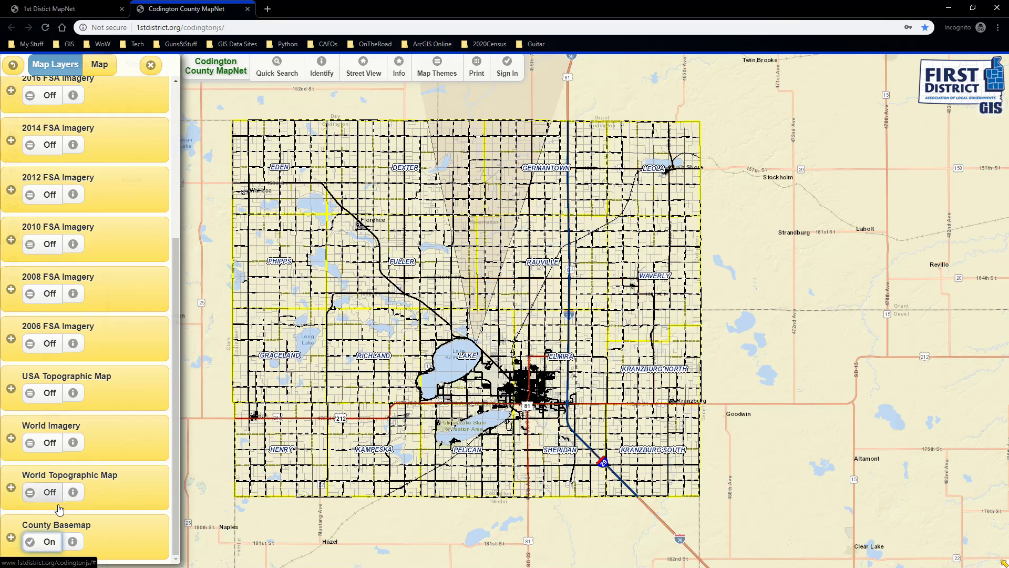
pyautogui.click(48, 541)
pyautogui.scroll(5, 79, 315)
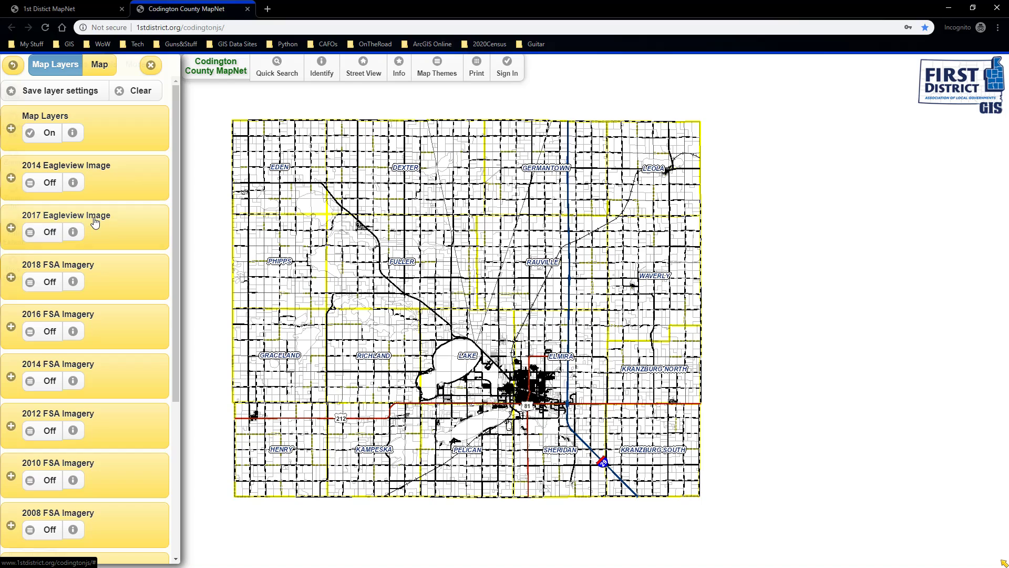
pyautogui.click(54, 235)
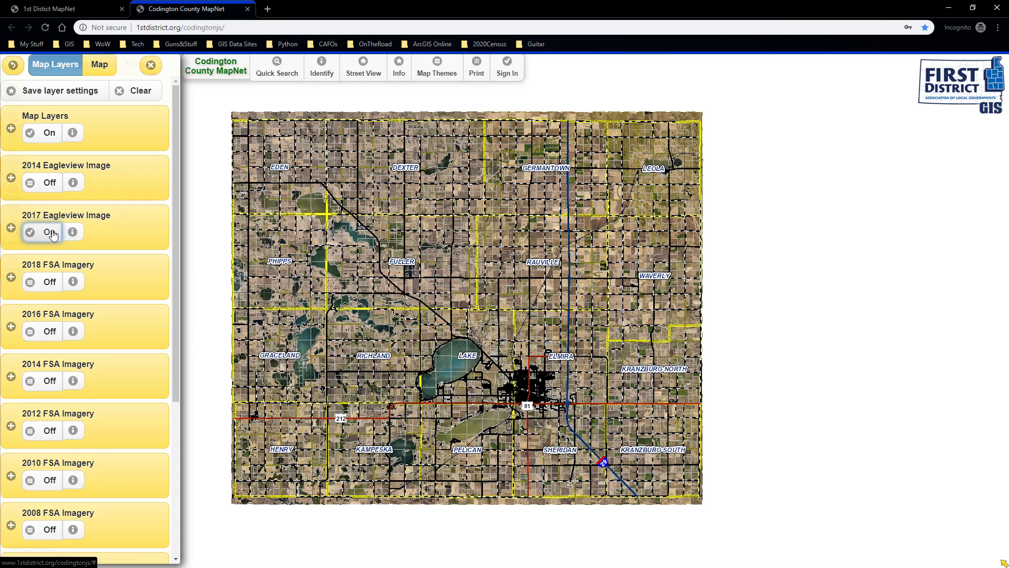
# Expand the Transportation group within Map Layers, switch Roads off and on again, and collapse the group
pyautogui.click(10, 129)
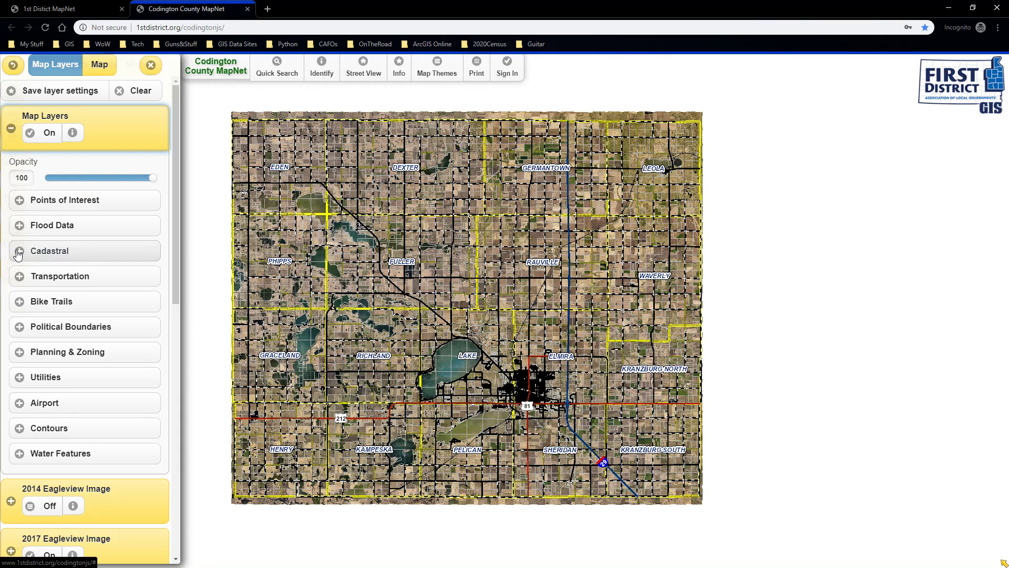
pyautogui.click(18, 276)
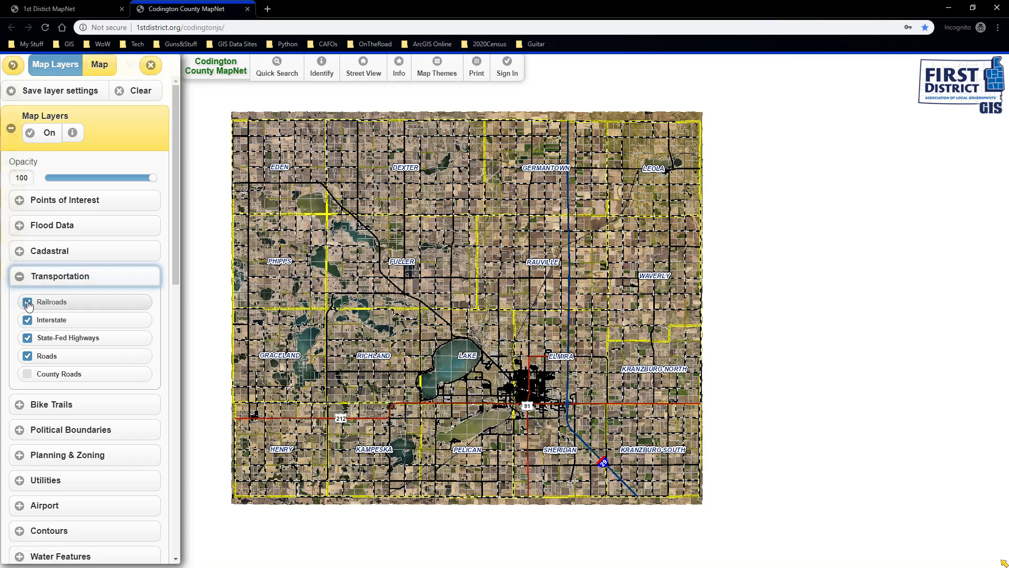
pyautogui.click(29, 355)
pyautogui.click(28, 355)
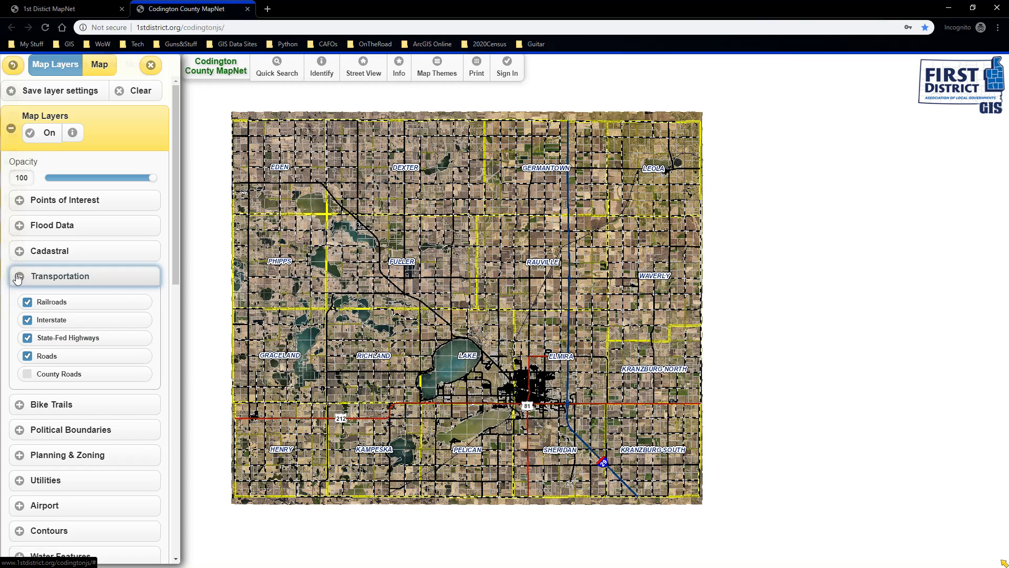
pyautogui.click(21, 277)
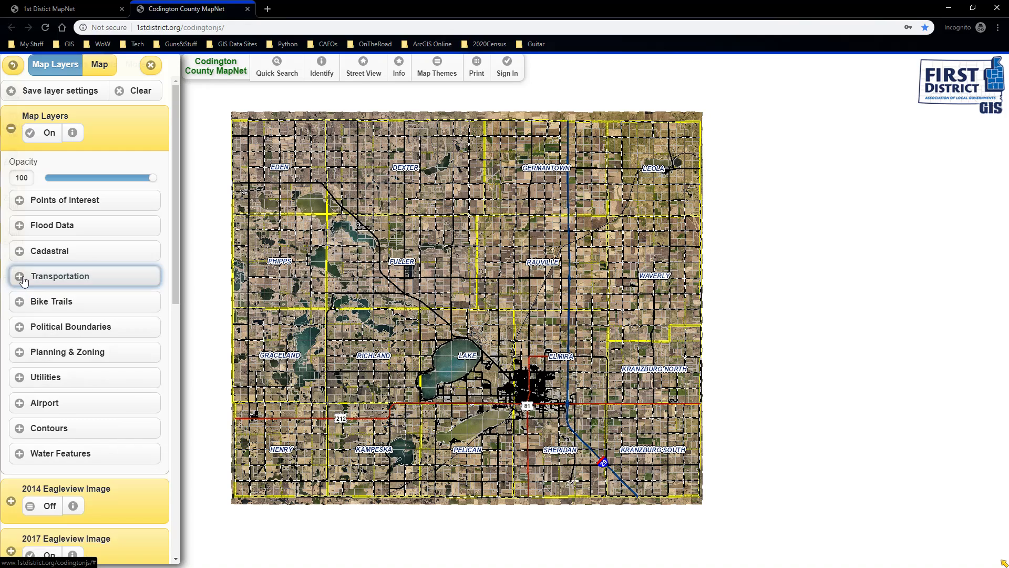
# Review the sublayers in the Political Boundaries group and close the map layer list
pyautogui.click(20, 332)
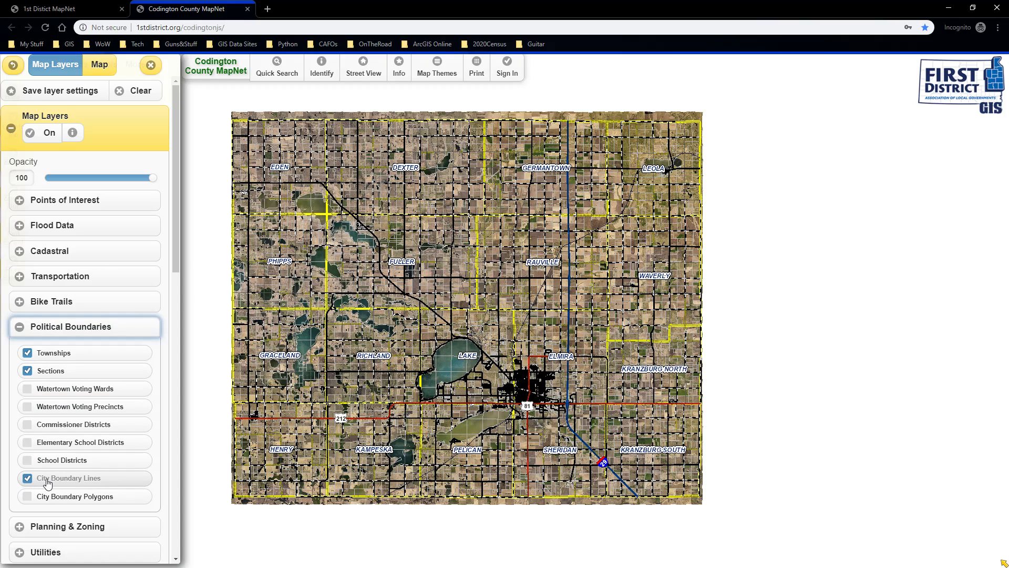
pyautogui.click(18, 327)
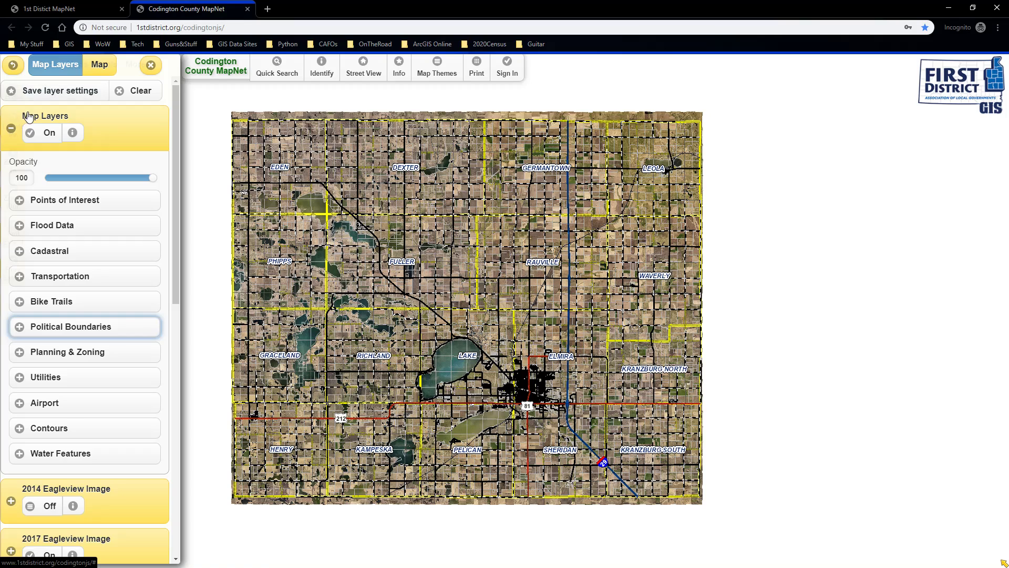
pyautogui.click(151, 65)
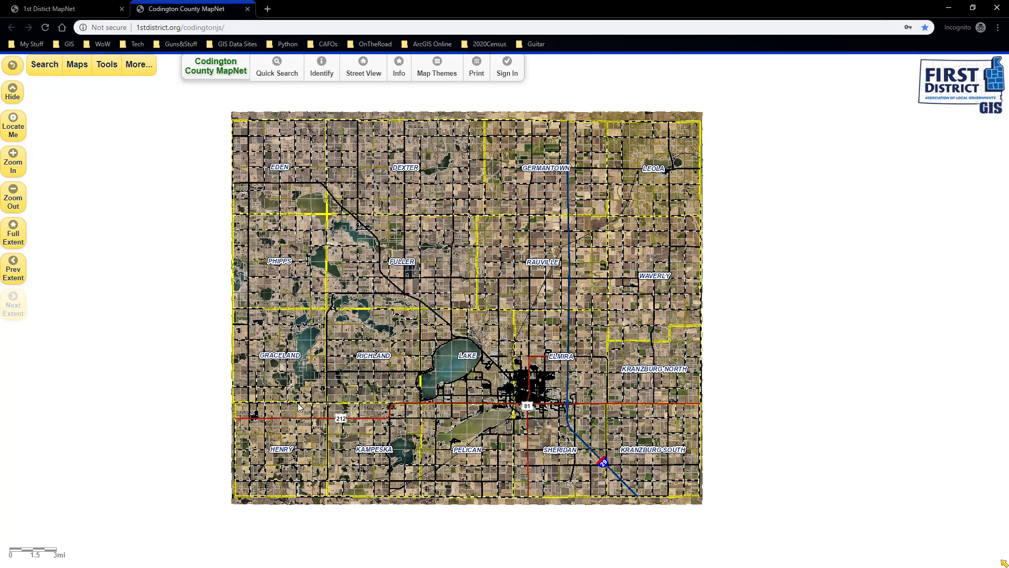
# Locate the new building foundation just west of Pine St in the town of Henry on the aerial imagery
pyautogui.scroll(2, 260, 413)
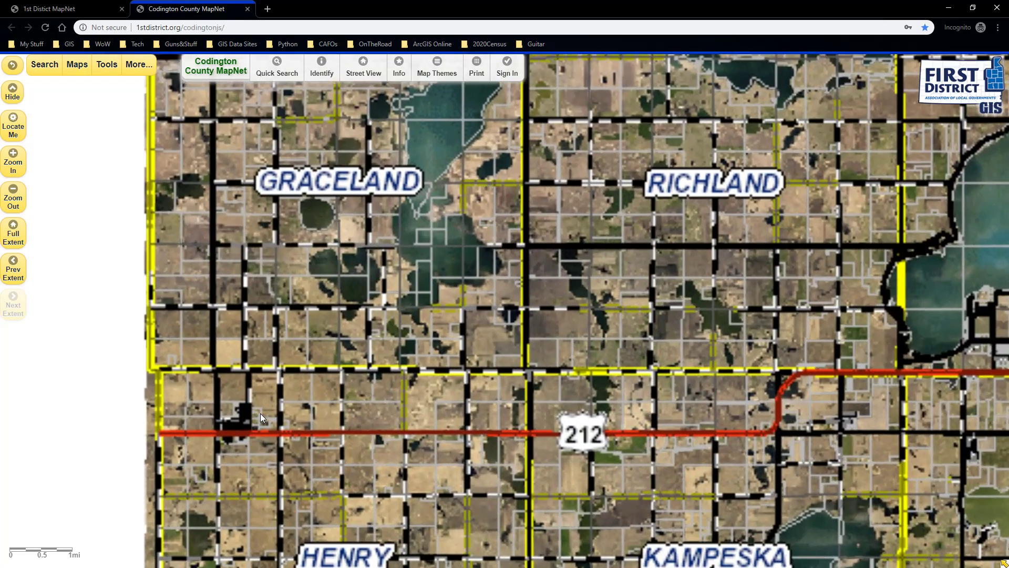
pyautogui.moveTo(260, 414); pyautogui.dragTo(463, 341)
pyautogui.scroll(3, 445, 365)
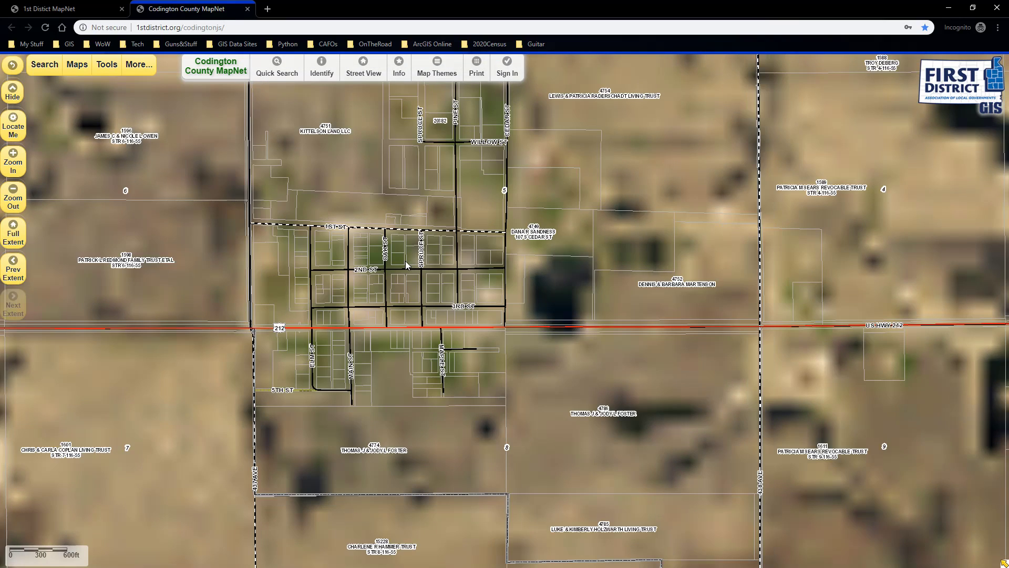
pyautogui.moveTo(356, 250); pyautogui.dragTo(401, 291)
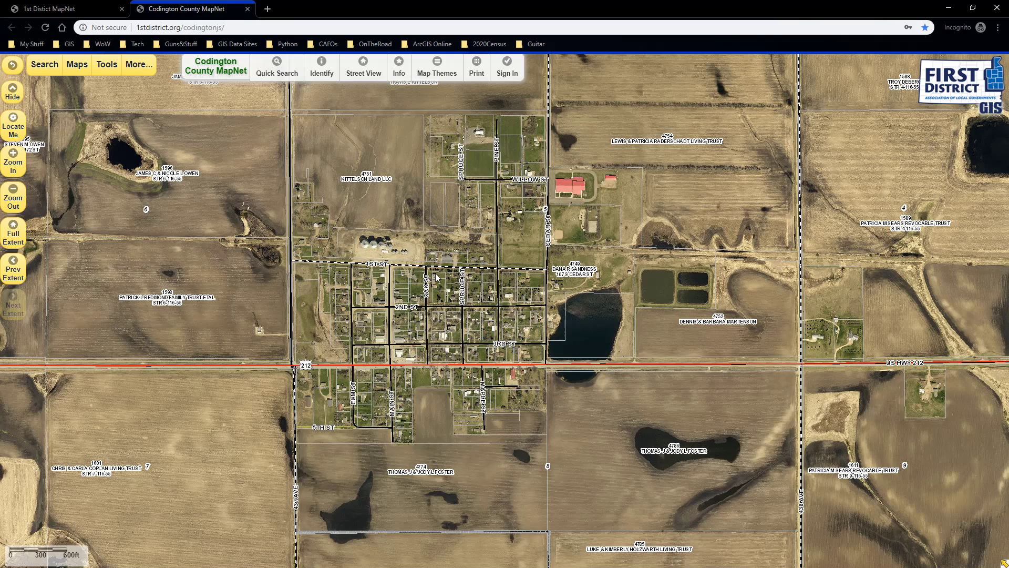
pyautogui.scroll(1, 436, 273)
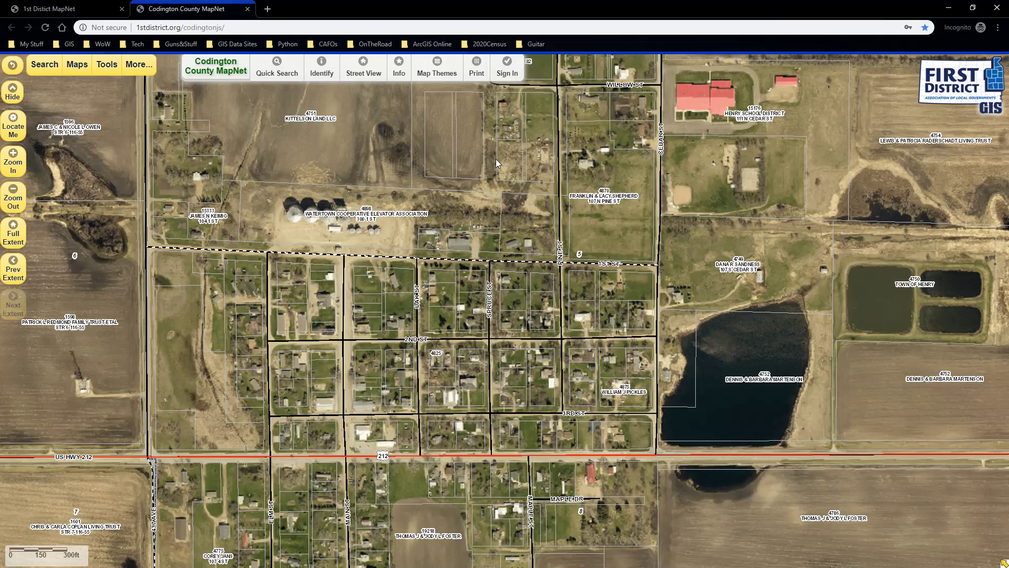
pyautogui.moveTo(496, 159); pyautogui.dragTo(428, 275)
pyautogui.scroll(2, 484, 279)
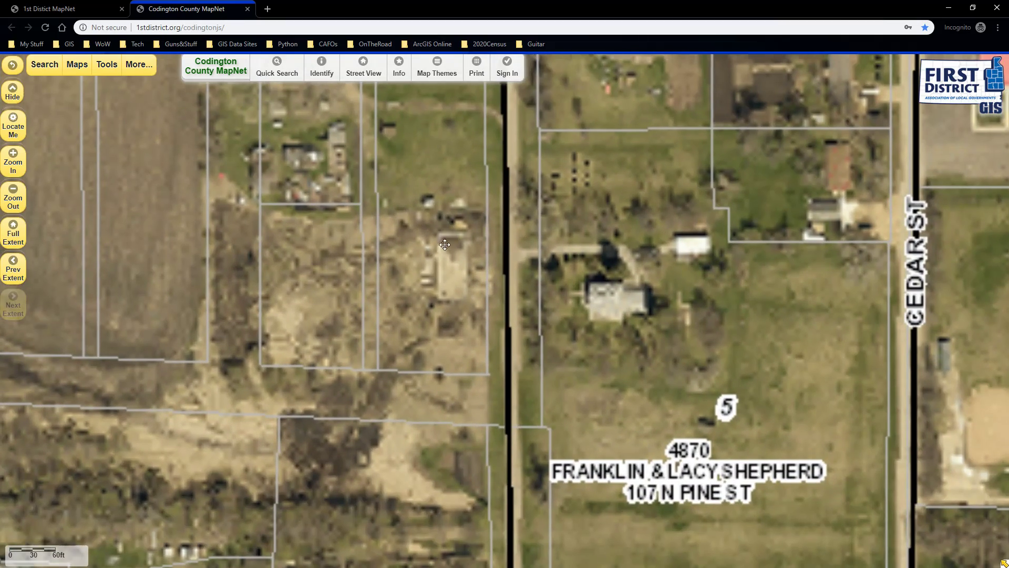
pyautogui.moveTo(445, 244); pyautogui.dragTo(442, 329)
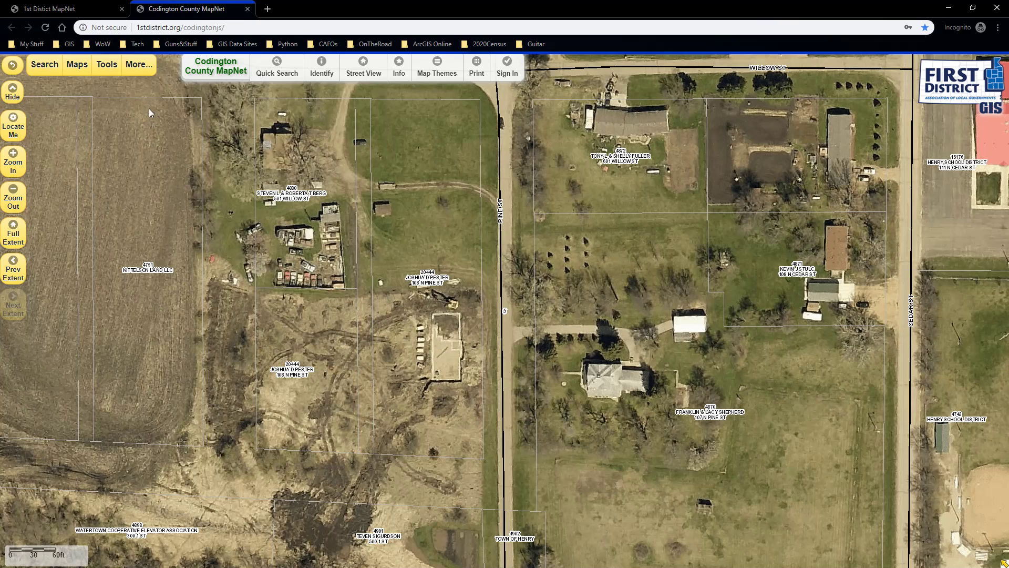
# Start the Measure tool in area mode with the unit set to Sq Feet
pyautogui.click(107, 67)
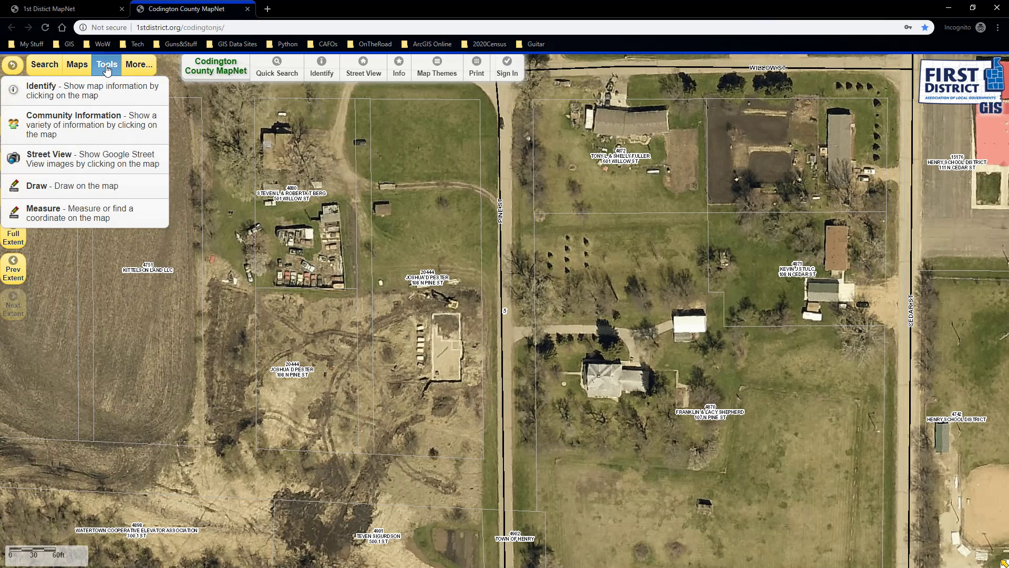
pyautogui.click(54, 218)
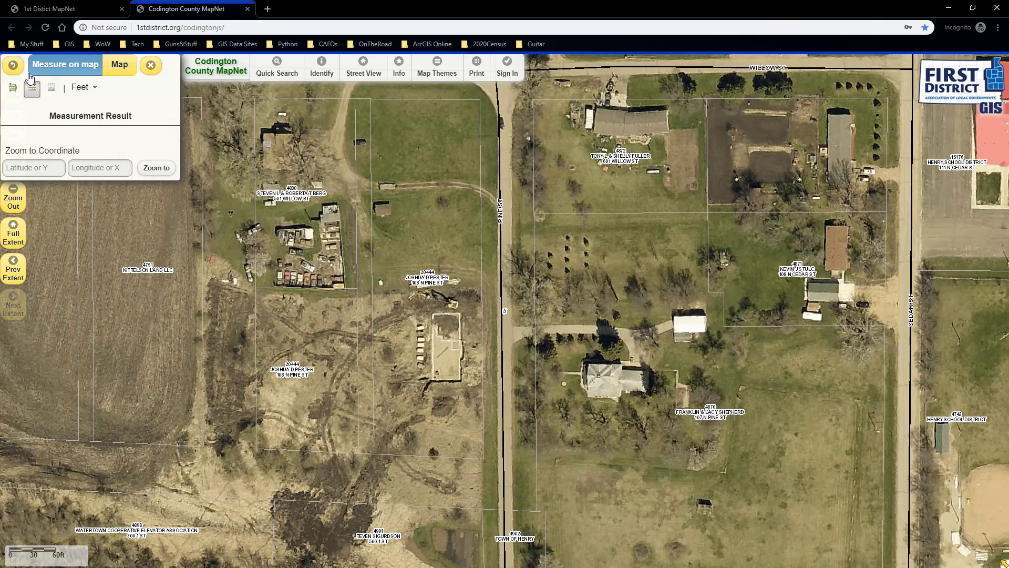
pyautogui.click(33, 95)
pyautogui.click(13, 91)
pyautogui.click(84, 88)
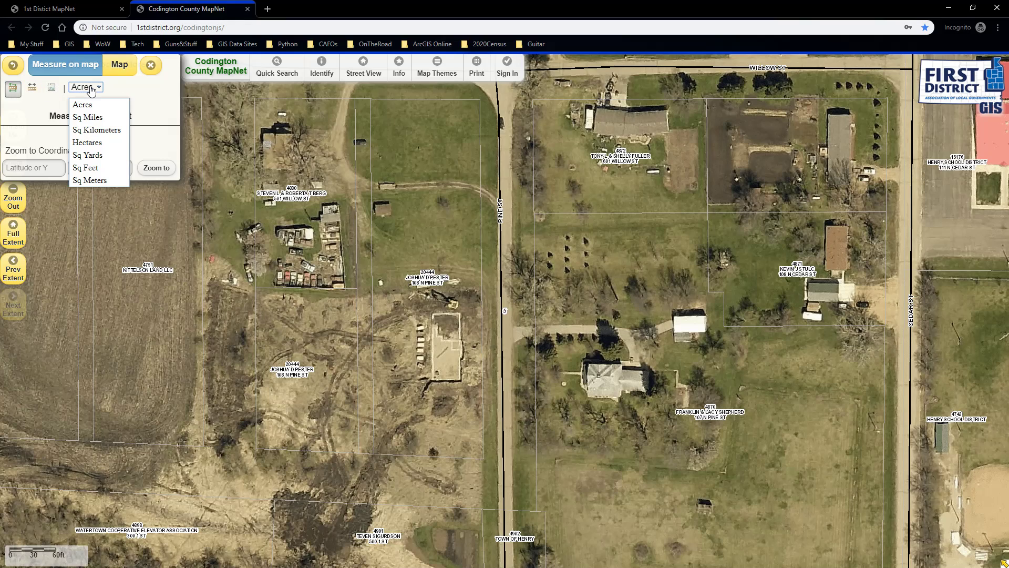
pyautogui.click(88, 168)
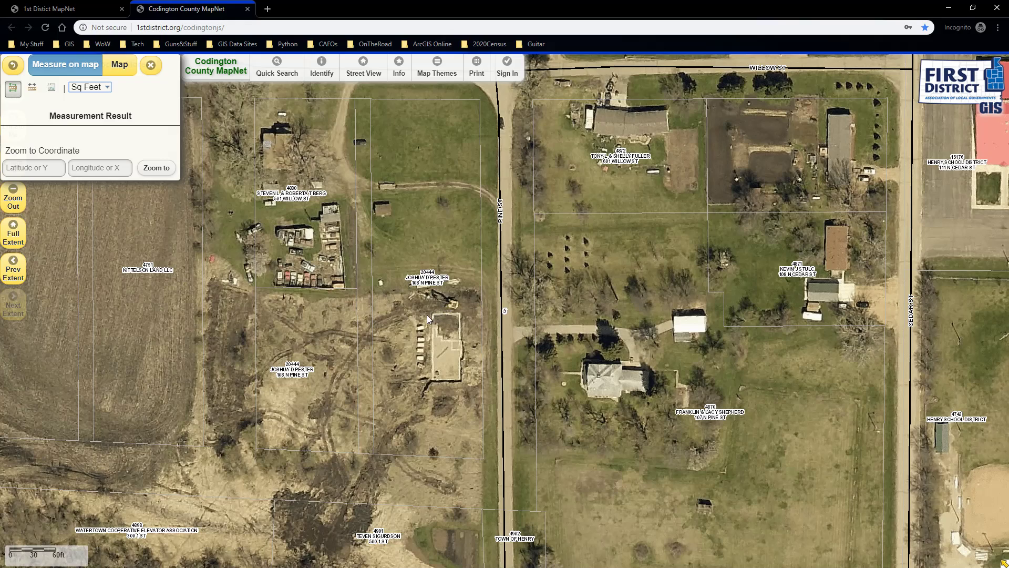
# Measure the area of the rectangular foundation west of Pine St by outlining its corners
pyautogui.click(431, 378)
pyautogui.moveTo(460, 378); pyautogui.dragTo(460, 375)
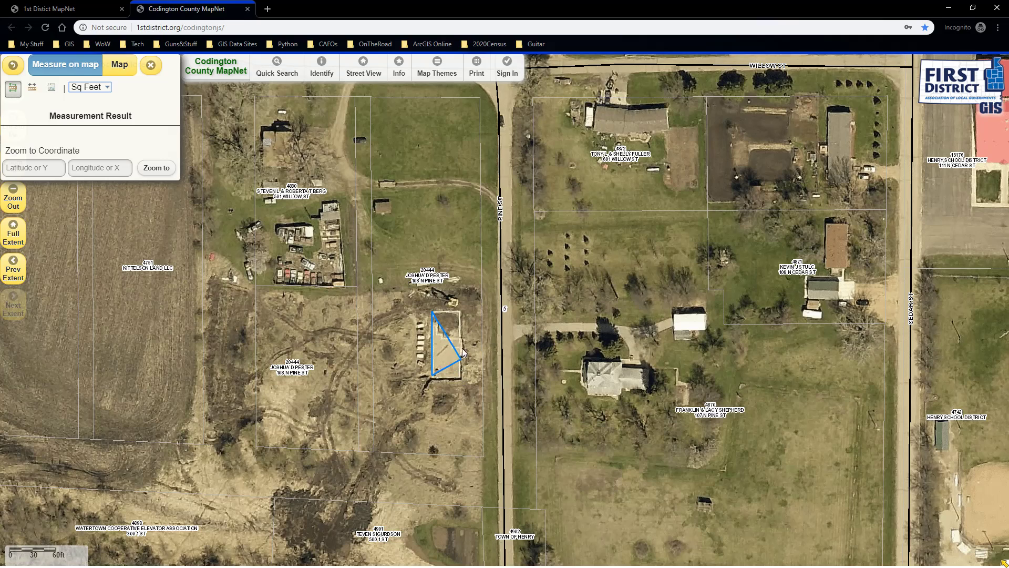
pyautogui.doubleClick(459, 375)
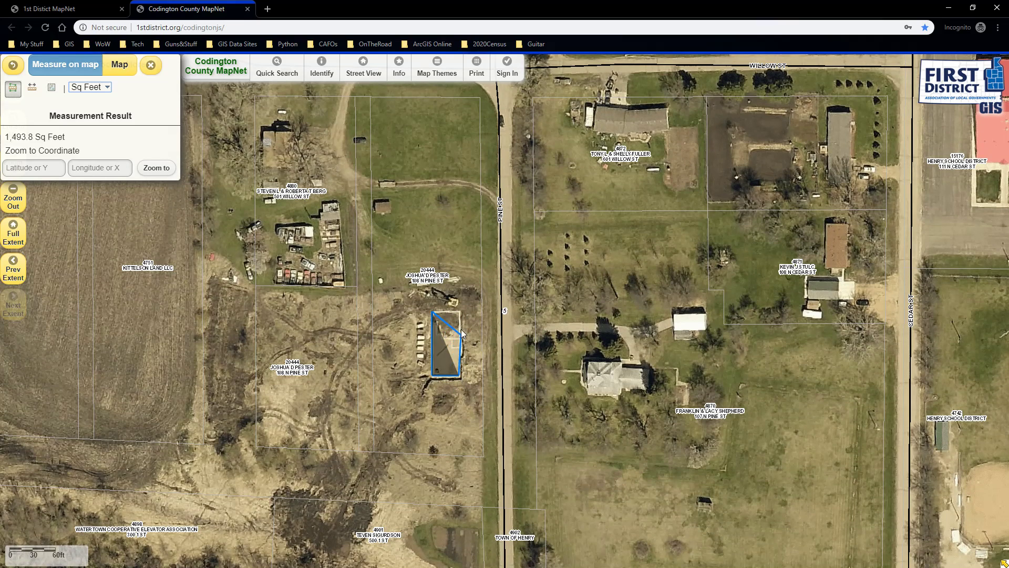
pyautogui.doubleClick(459, 311)
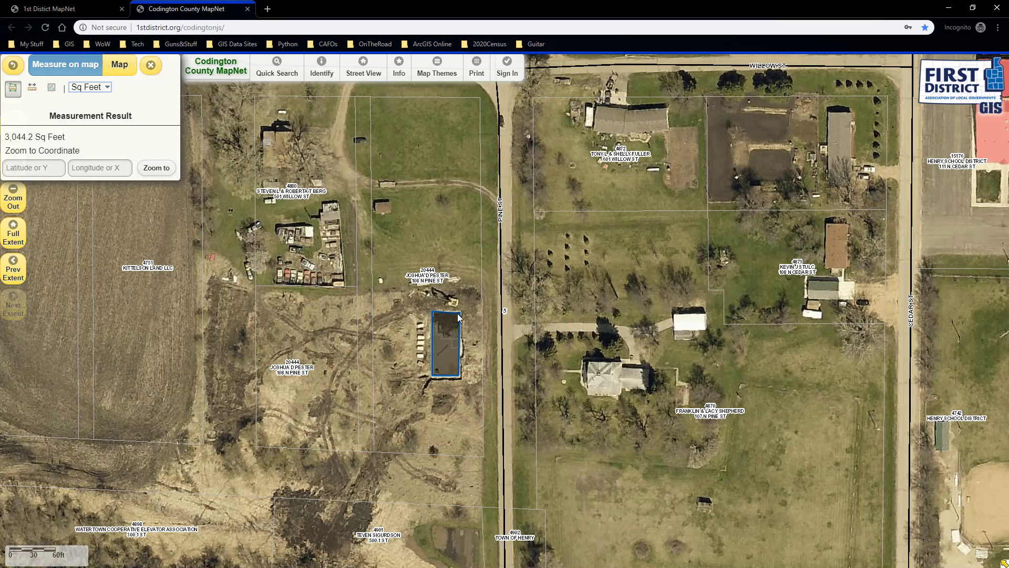
pyautogui.click(457, 314)
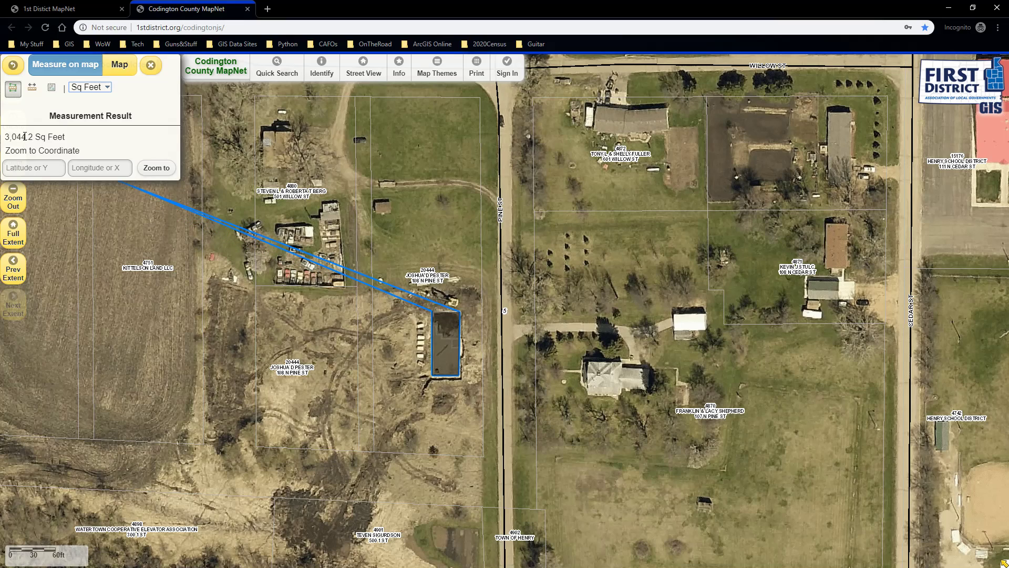
pyautogui.click(447, 312)
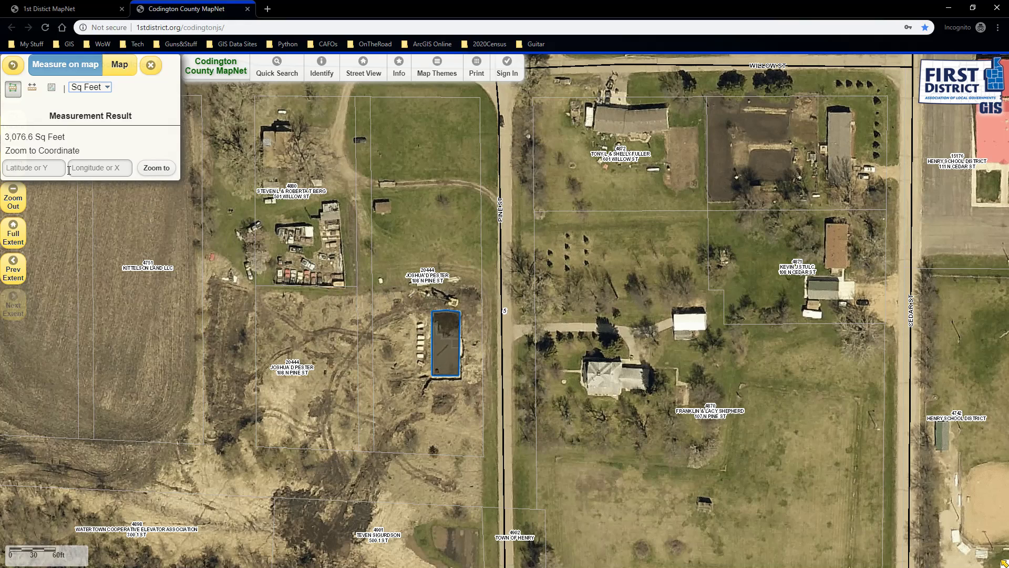
# Measure the distance in feet from the foundation's east edge to the parcel line along Pine St, and check the available length units
pyautogui.click(32, 88)
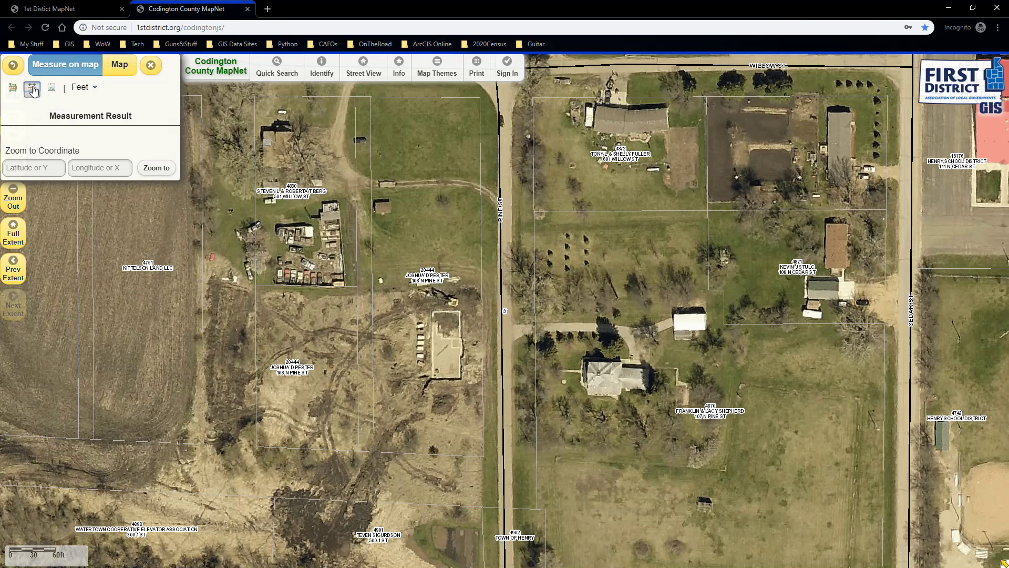
pyautogui.click(465, 350)
pyautogui.click(482, 355)
pyautogui.click(94, 89)
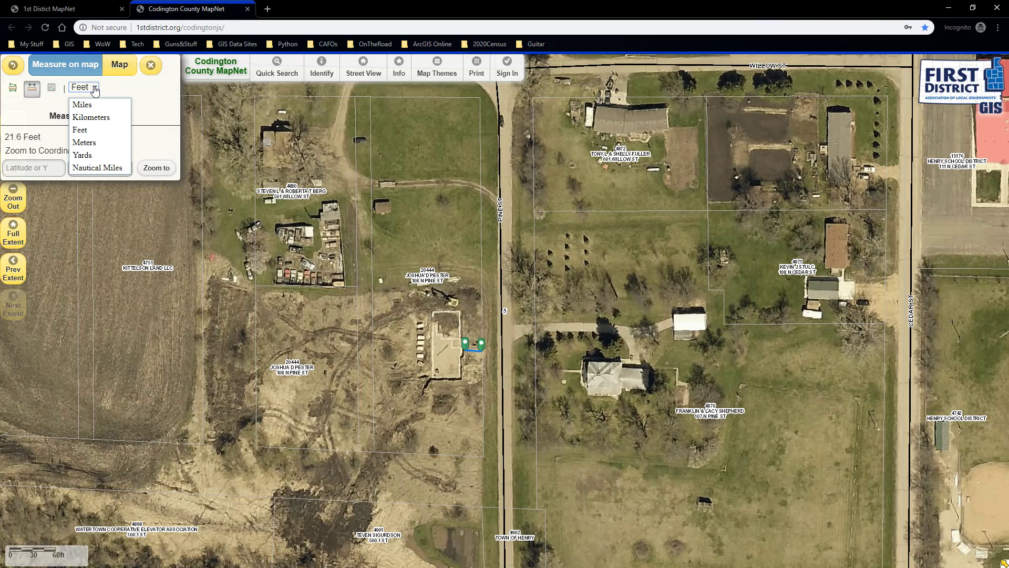
pyautogui.click(94, 89)
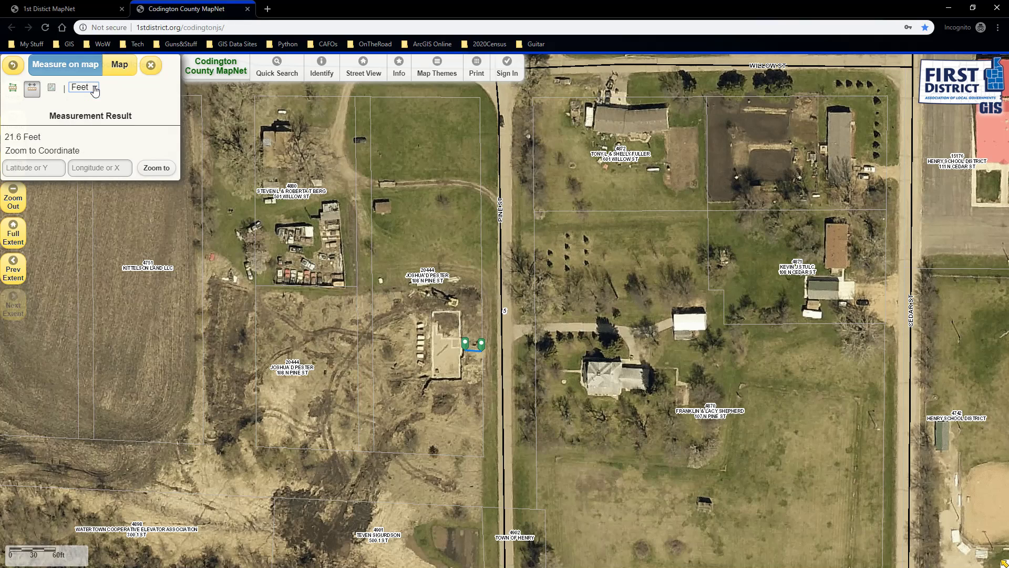
# Mark the location of the foundation west of Pine St in degrees and copy its Lat/Long DD coordinate pair
pyautogui.click(52, 89)
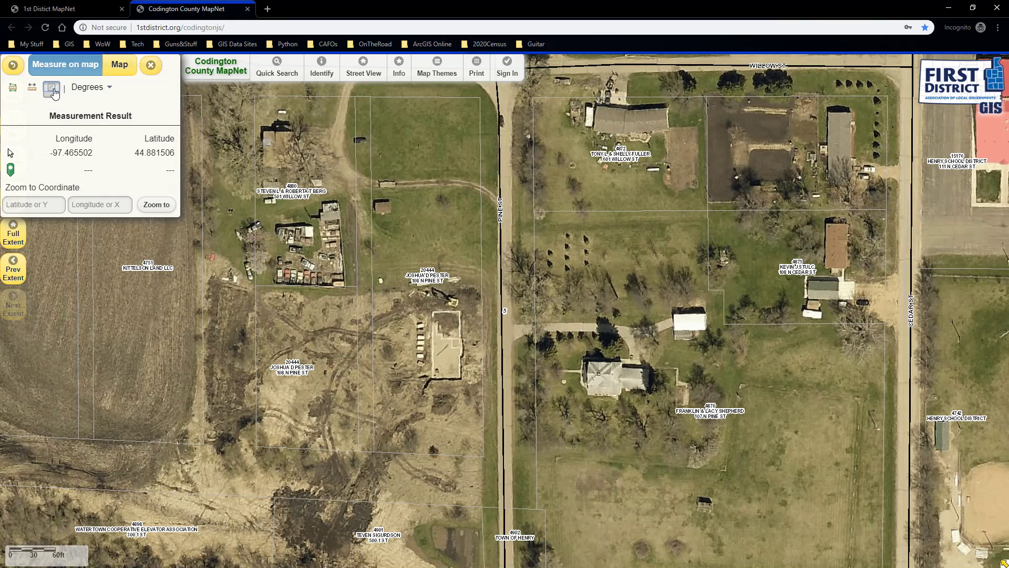
pyautogui.click(449, 348)
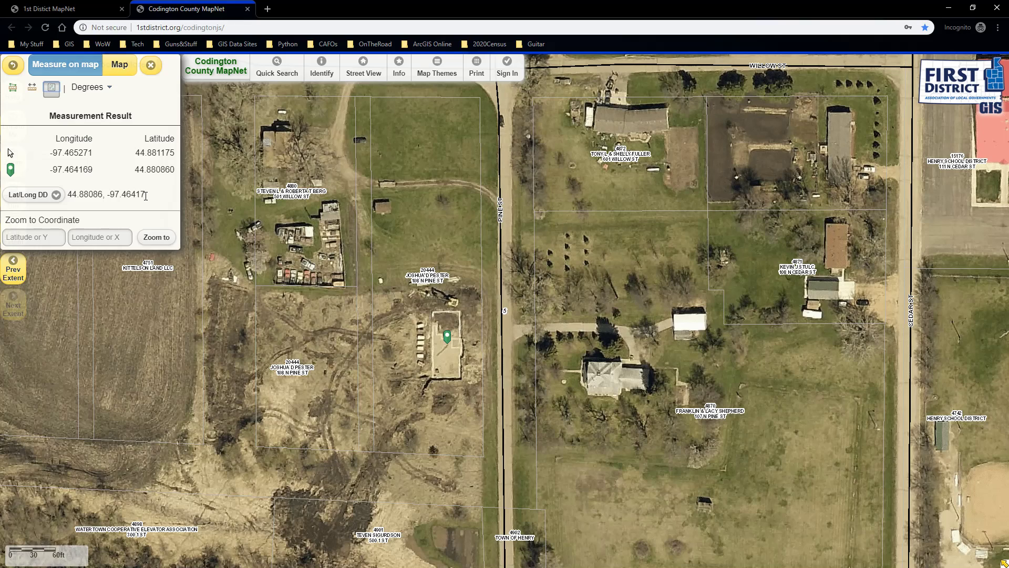
pyautogui.moveTo(146, 195); pyautogui.dragTo(69, 196)
pyautogui.hotkey('ctrl', 'c')
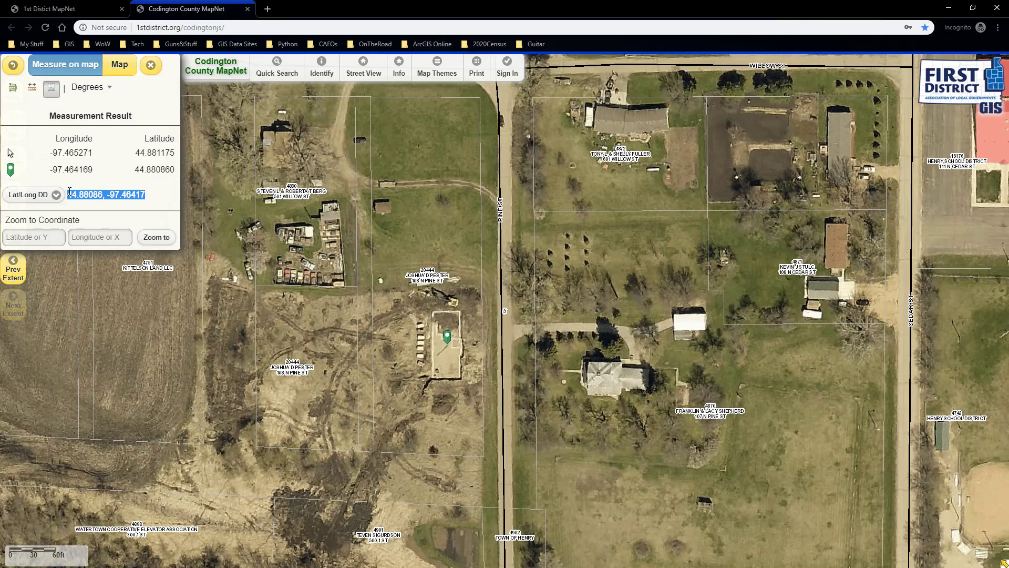
pyautogui.rightClick(99, 196)
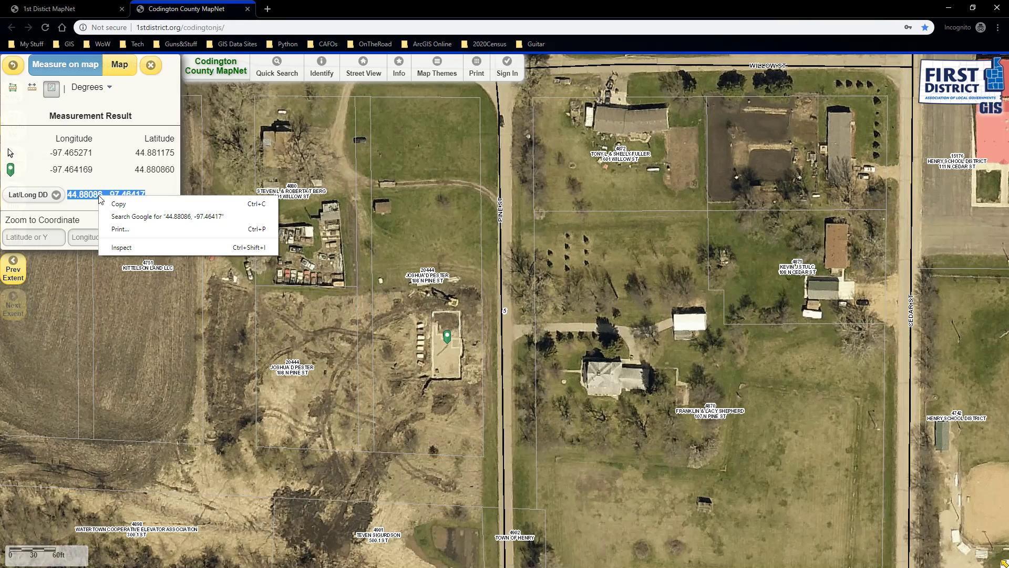
pyautogui.click(132, 204)
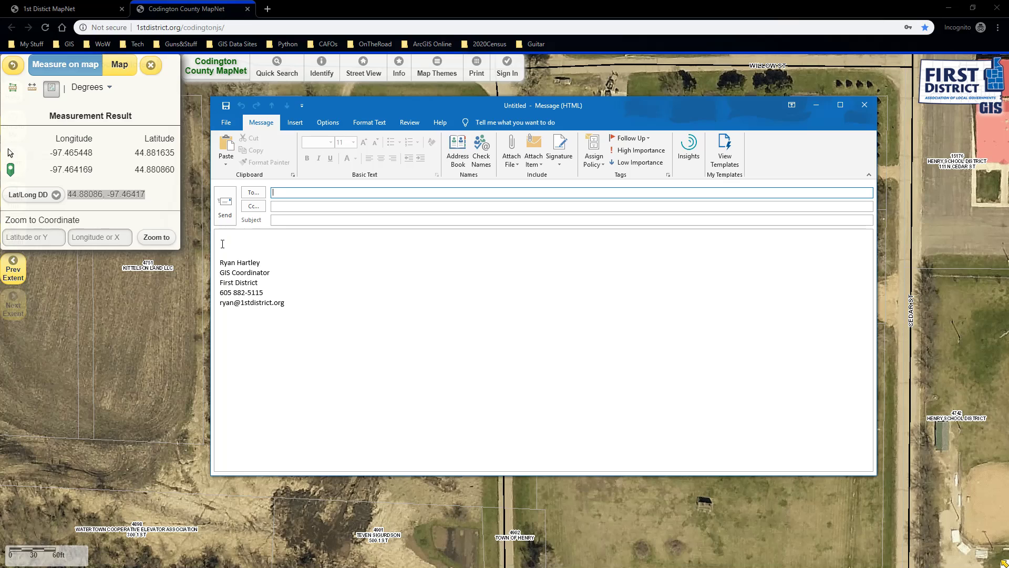
# Switch to a new Outlook email and paste the copied coordinates above the signature, keeping the source formatting
pyautogui.click(222, 242)
pyautogui.rightClick(226, 241)
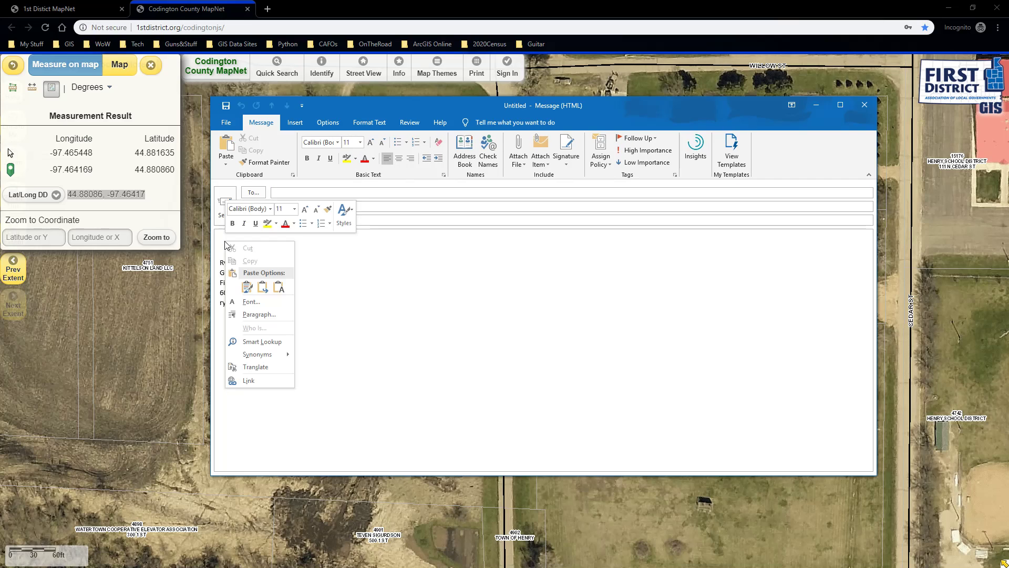
pyautogui.click(247, 286)
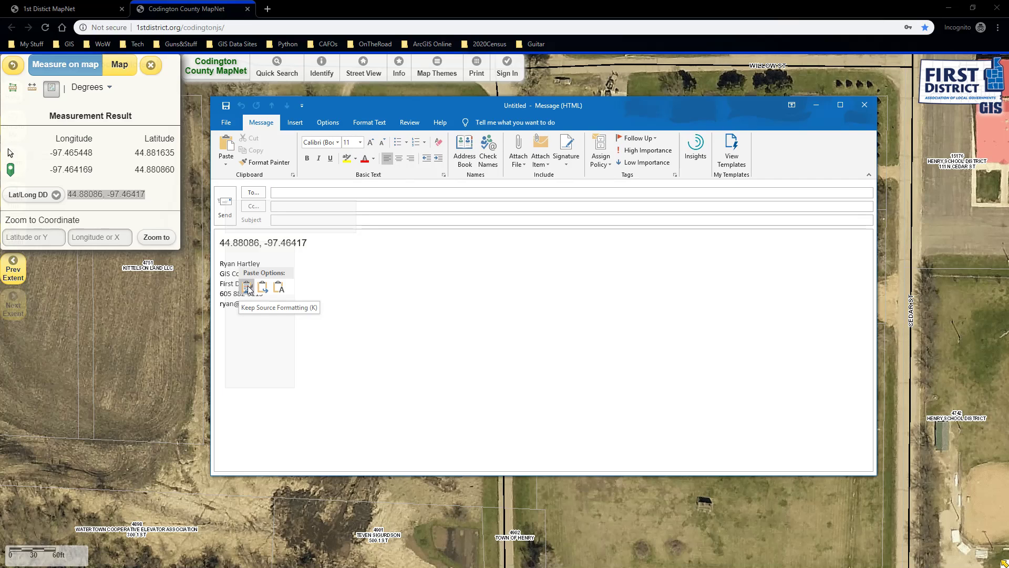
pyautogui.click(247, 287)
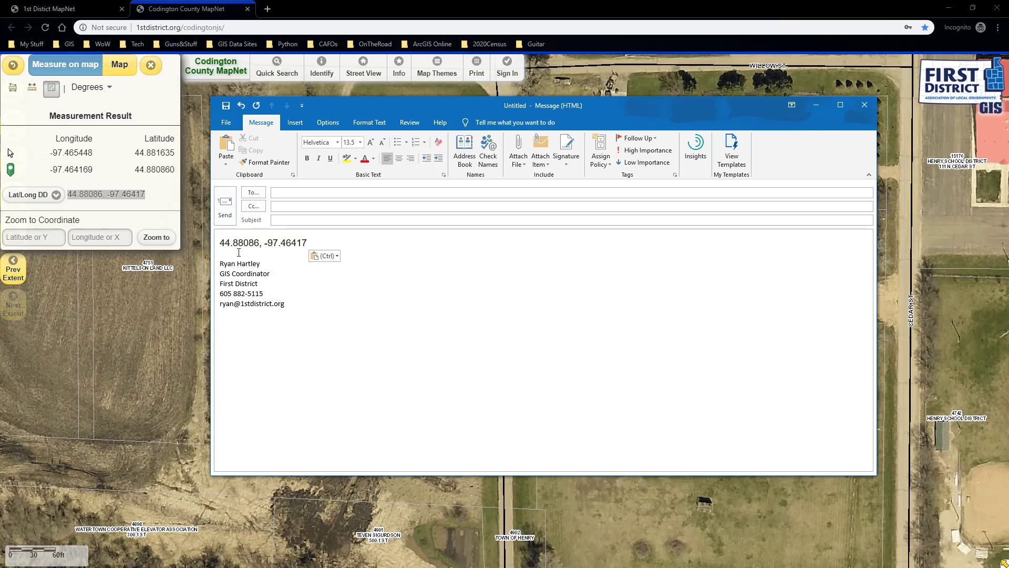
# Address the email to the GIS coordinator named in the signature, set the subject to "Coordinates", and send it
pyautogui.click(285, 192)
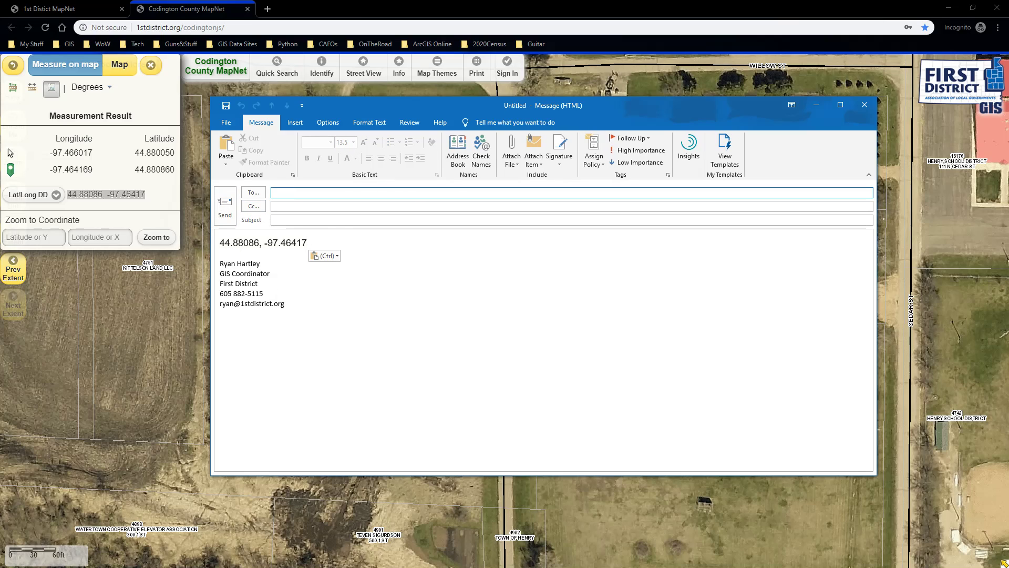
pyautogui.write('ryan')
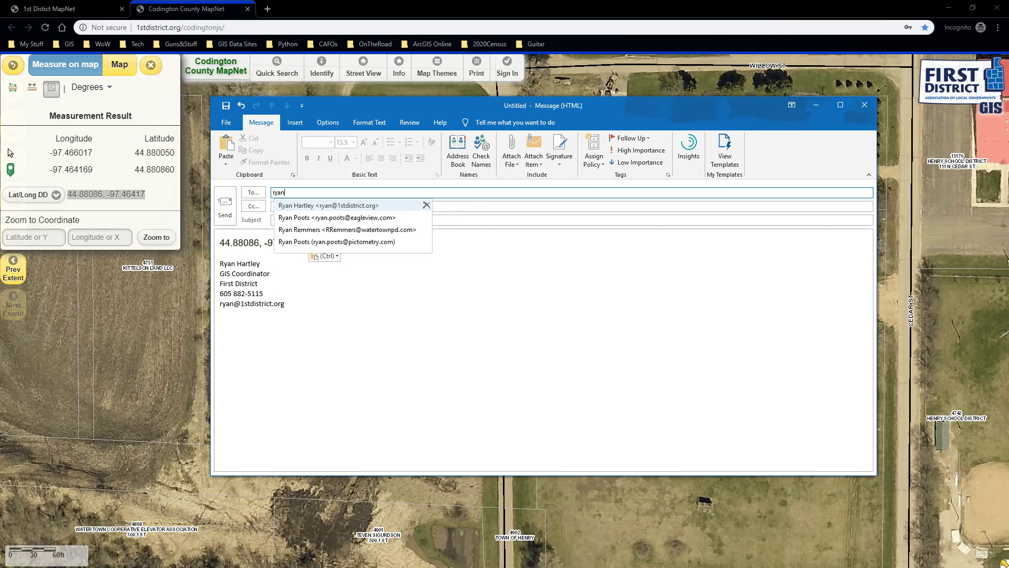
pyautogui.write(' har')
pyautogui.press('Return')
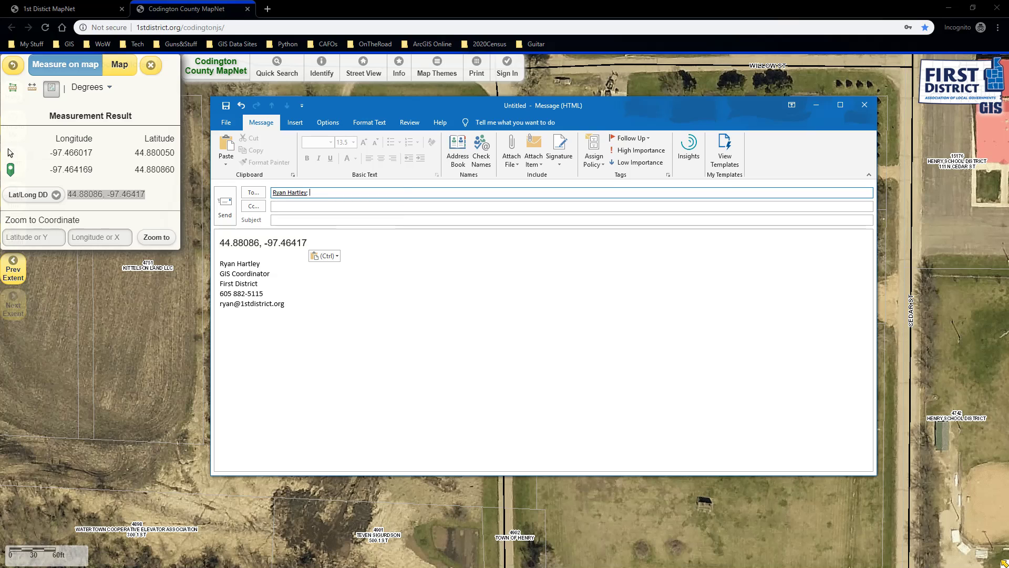
pyautogui.press('Tab')
pyautogui.press('Tab')
pyautogui.write('Coordinates')
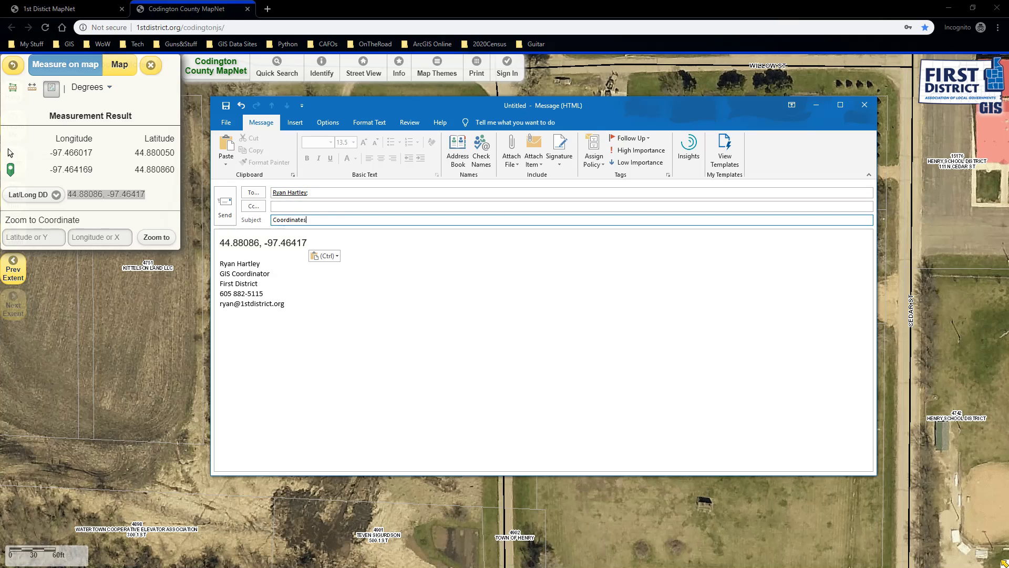
pyautogui.press('Tab')
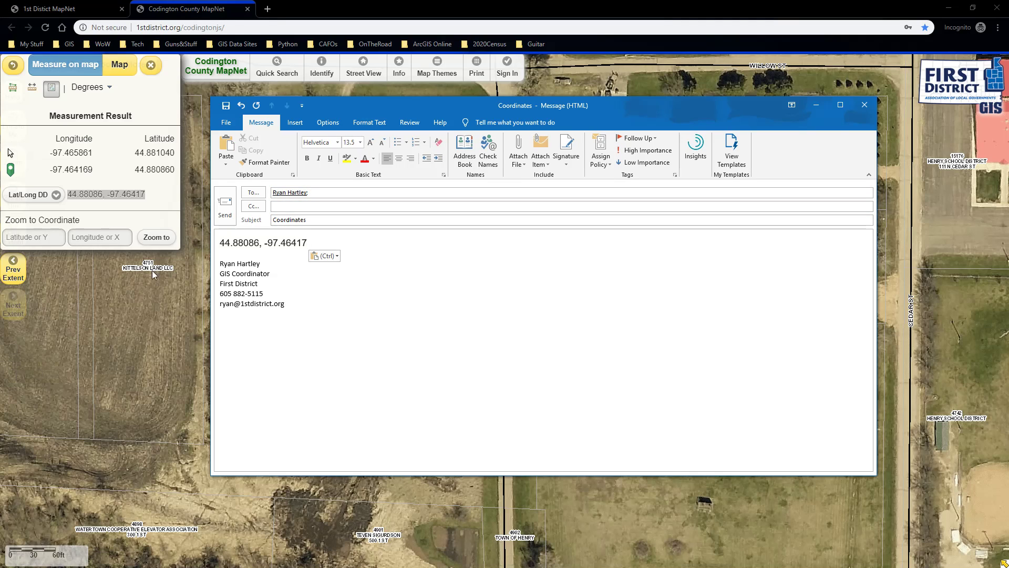
pyautogui.click(225, 204)
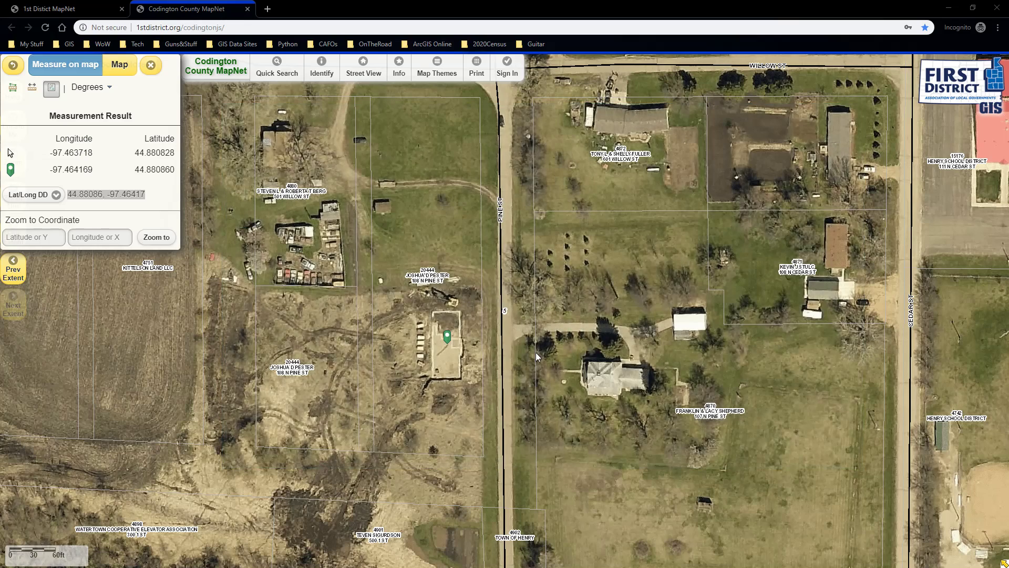